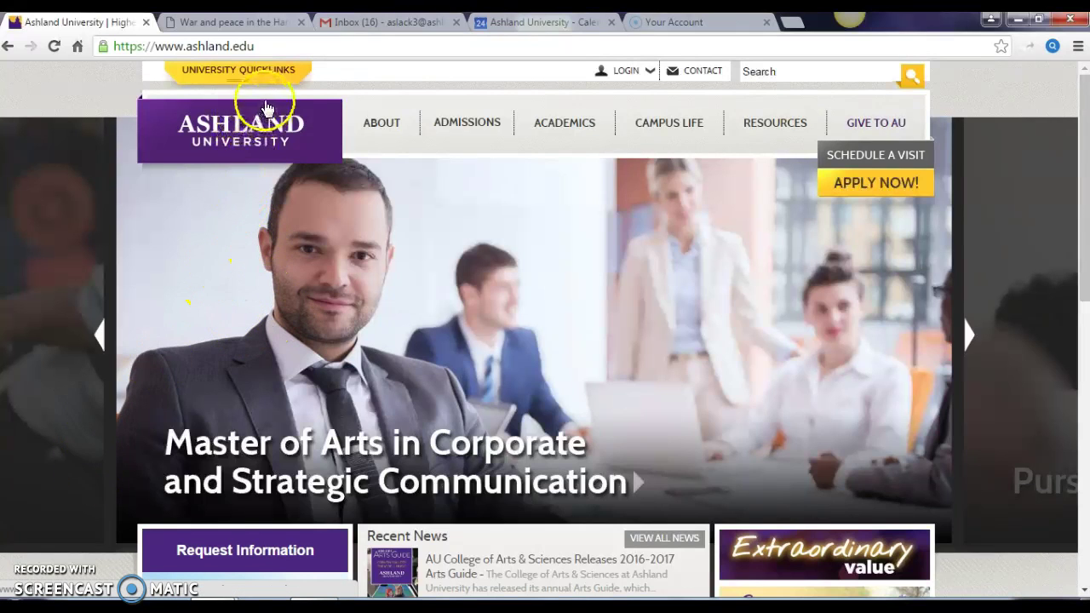
Step: Go from University Quicklinks to the Ashland University Library page
{"action": "left_click", "coordinate": [224, 76]}
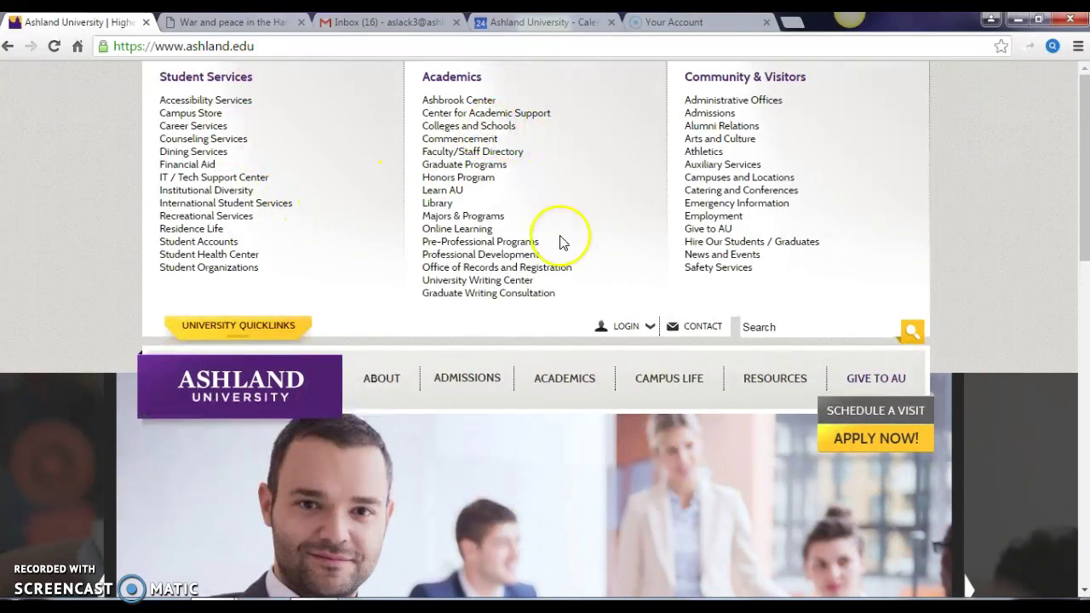
{"action": "left_click", "coordinate": [438, 207]}
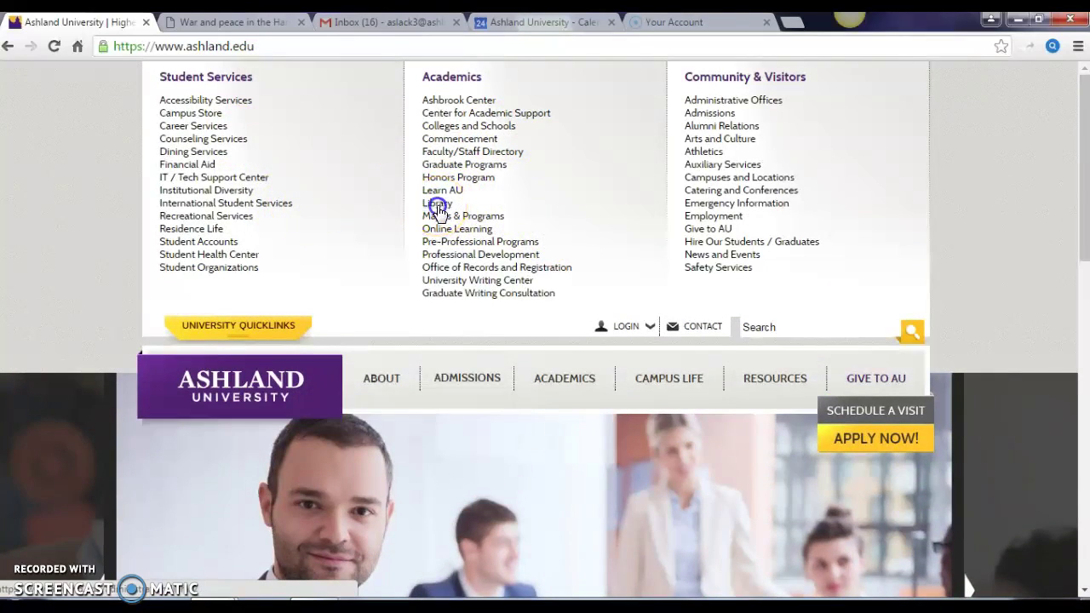
{"action": "scroll", "coordinate": [88, 335], "scroll_direction": "down", "scroll_amount": 1}
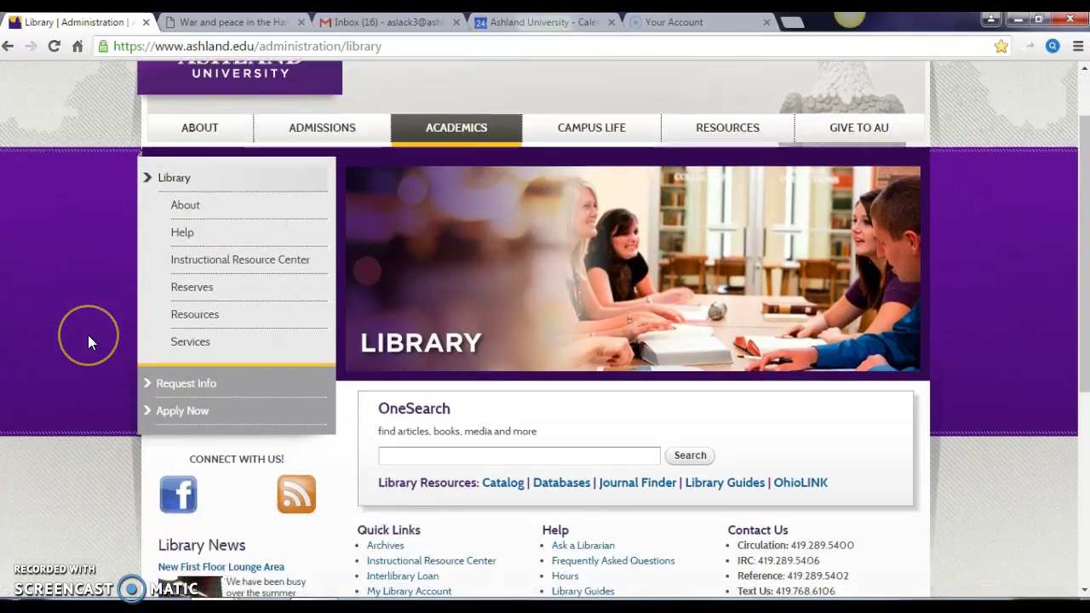
Step: Open the Databases link under Library Resources to show the Library Database Directory
{"action": "scroll", "coordinate": [87, 342], "scroll_direction": "down", "scroll_amount": 1}
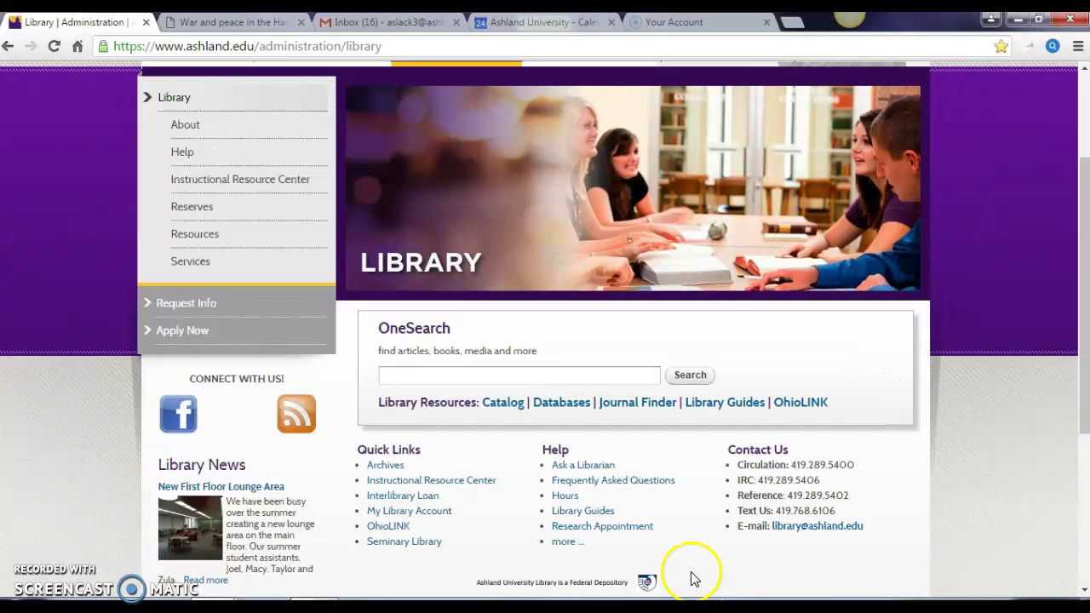
{"action": "left_click", "coordinate": [556, 406]}
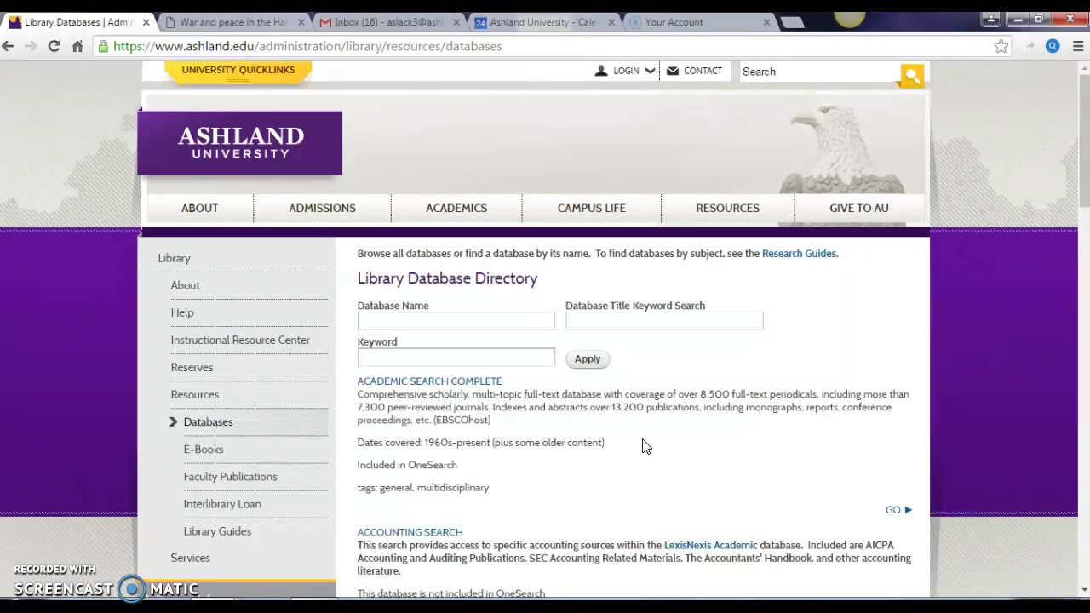
Step: Search Academic Search Complete for 'harry potter' and browse the 4,813 results
{"action": "left_click", "coordinate": [460, 390]}
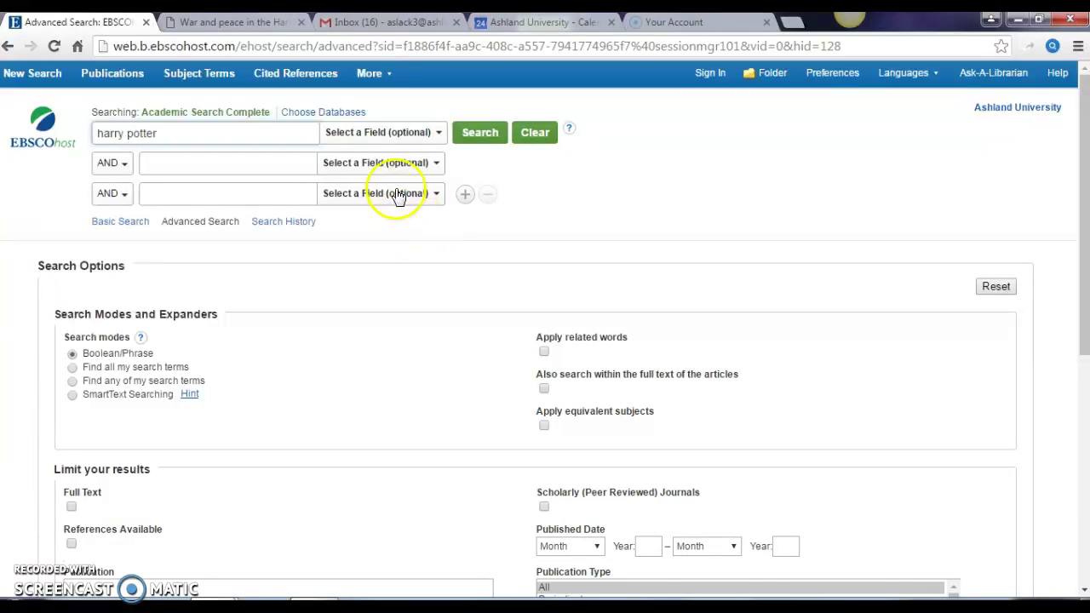
{"action": "left_click", "coordinate": [491, 137]}
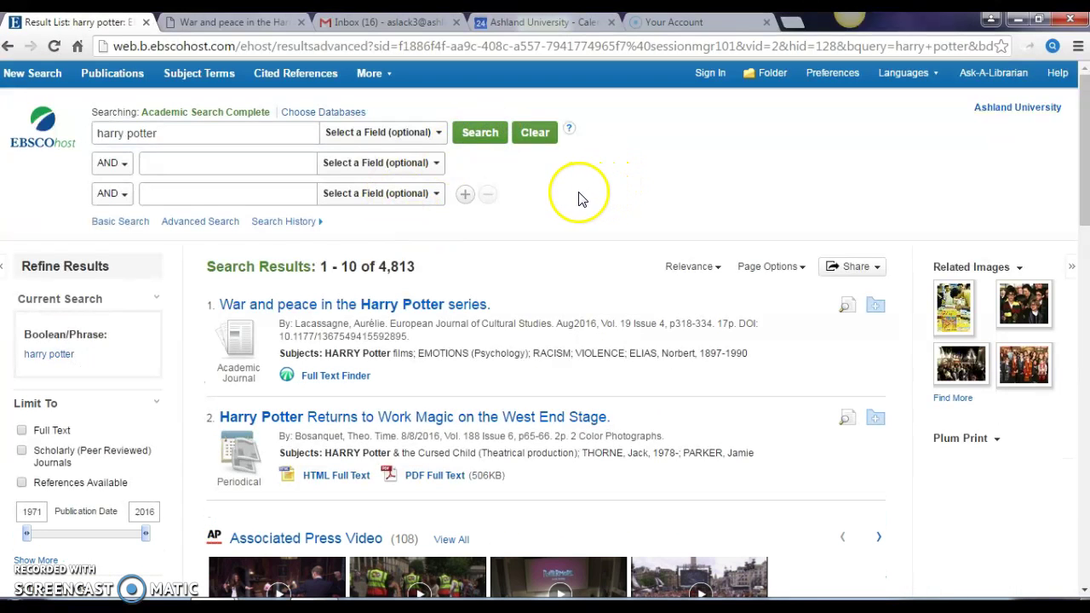
{"action": "scroll", "coordinate": [545, 196], "scroll_direction": "down", "scroll_amount": 1}
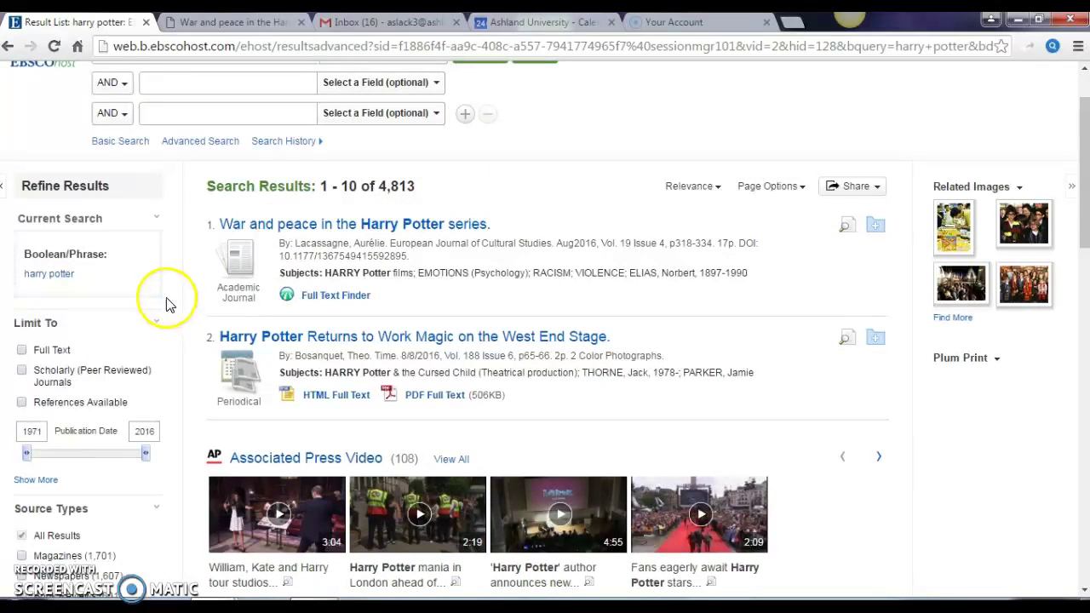
{"action": "scroll", "coordinate": [163, 292], "scroll_direction": "down", "scroll_amount": 1}
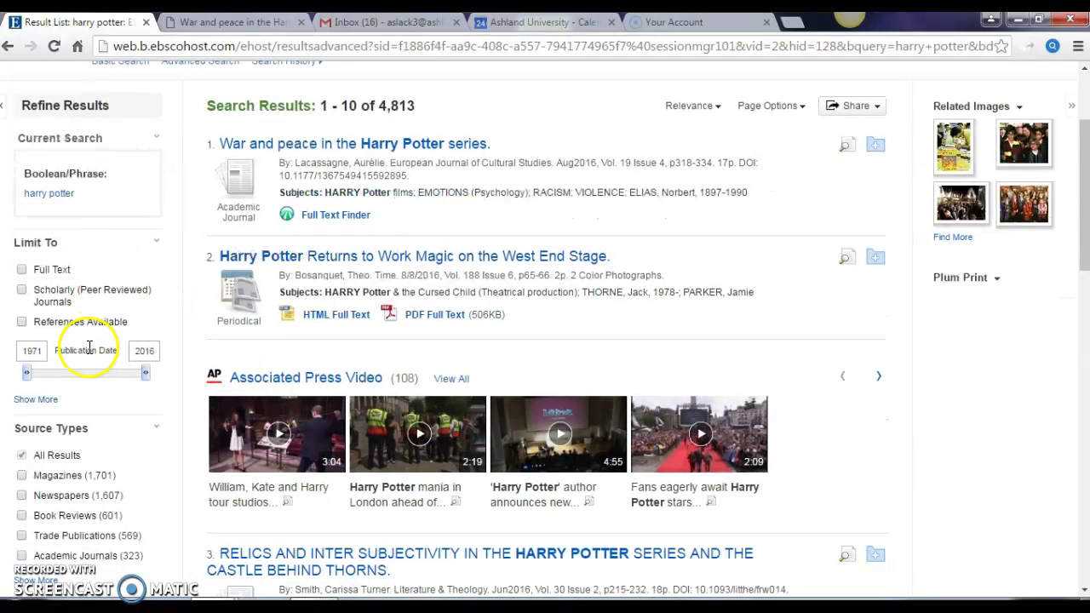
{"action": "scroll", "coordinate": [83, 349], "scroll_direction": "down", "scroll_amount": 1}
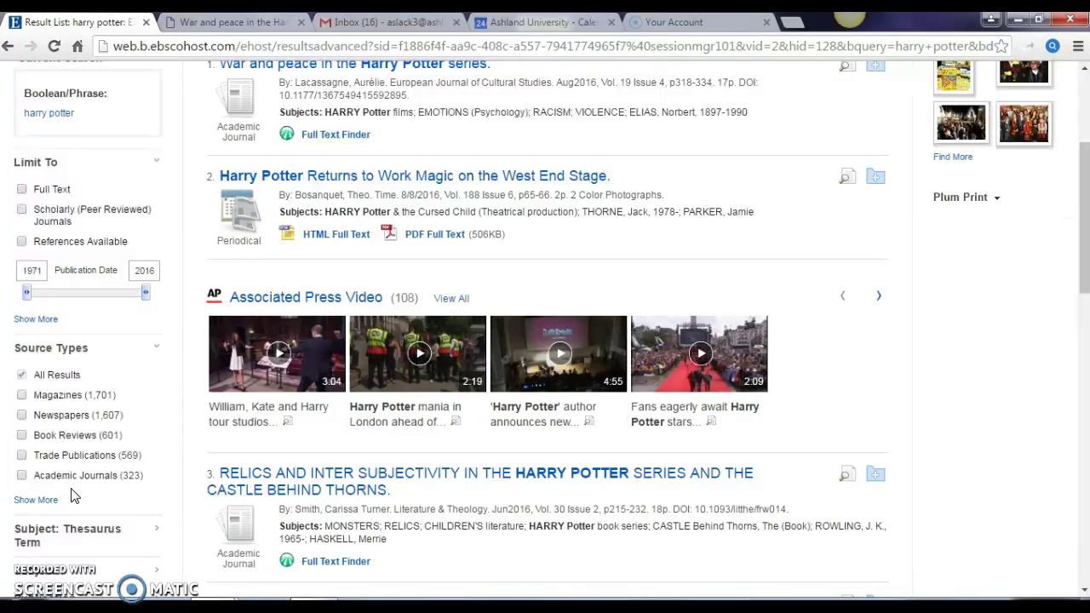
Step: Limit the harry potter results to the Academic Journals source type
{"action": "left_click", "coordinate": [21, 475]}
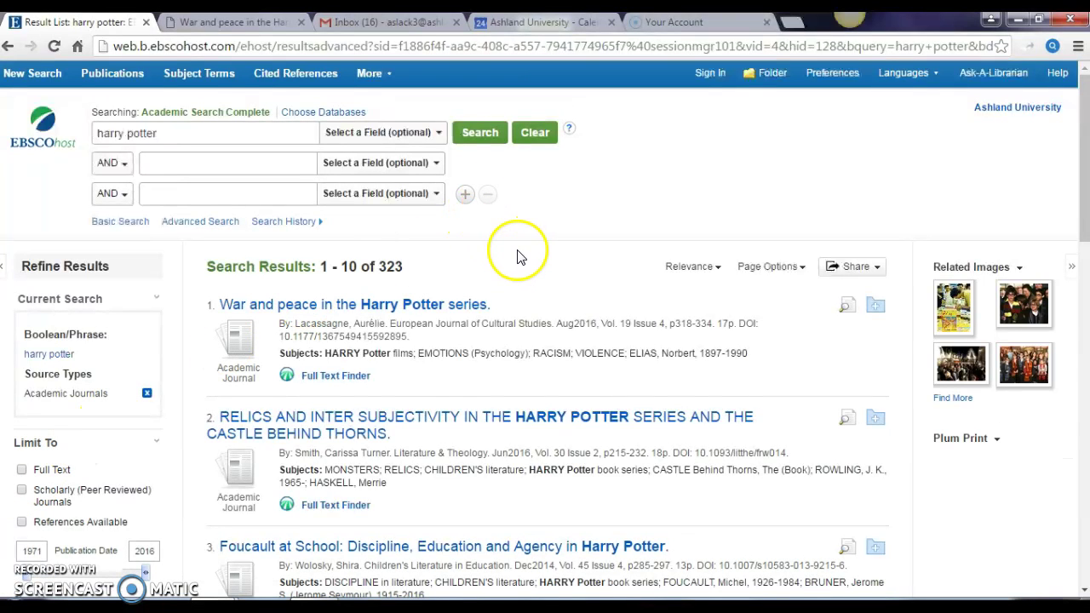
{"action": "scroll", "coordinate": [514, 256], "scroll_direction": "down", "scroll_amount": 1}
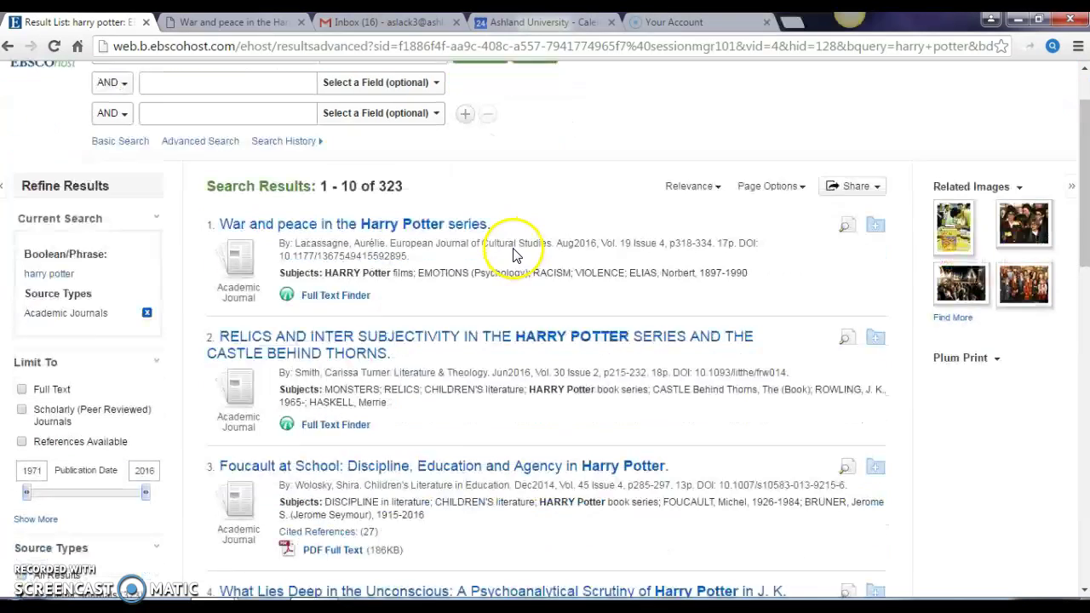
{"action": "scroll", "coordinate": [525, 249], "scroll_direction": "down", "scroll_amount": 1}
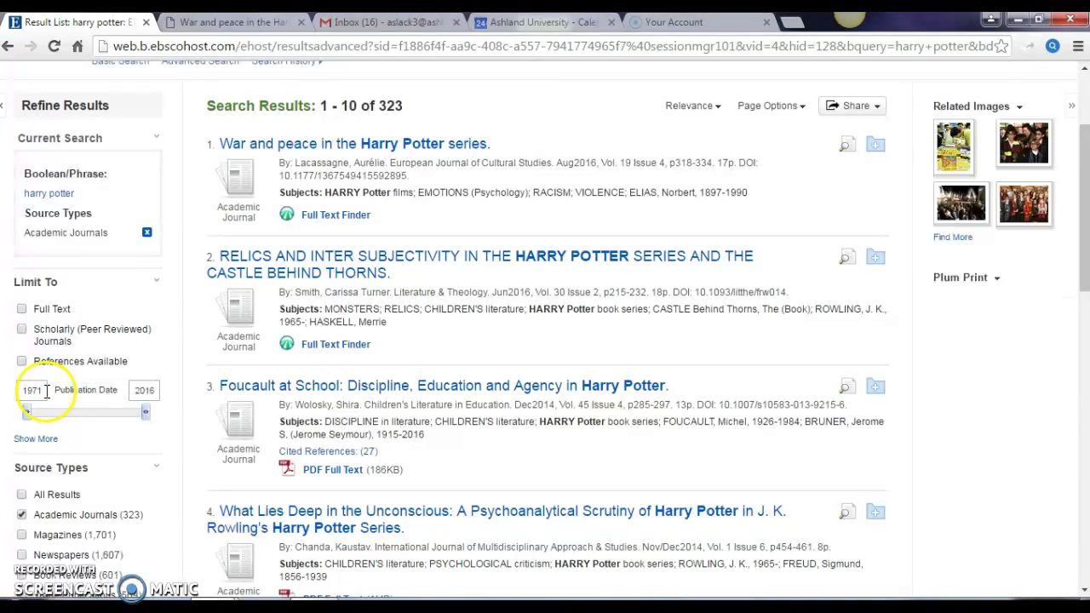
Step: Set the publication date start year to 2014, leaving 48 results through 2016
{"action": "left_click", "coordinate": [40, 391]}
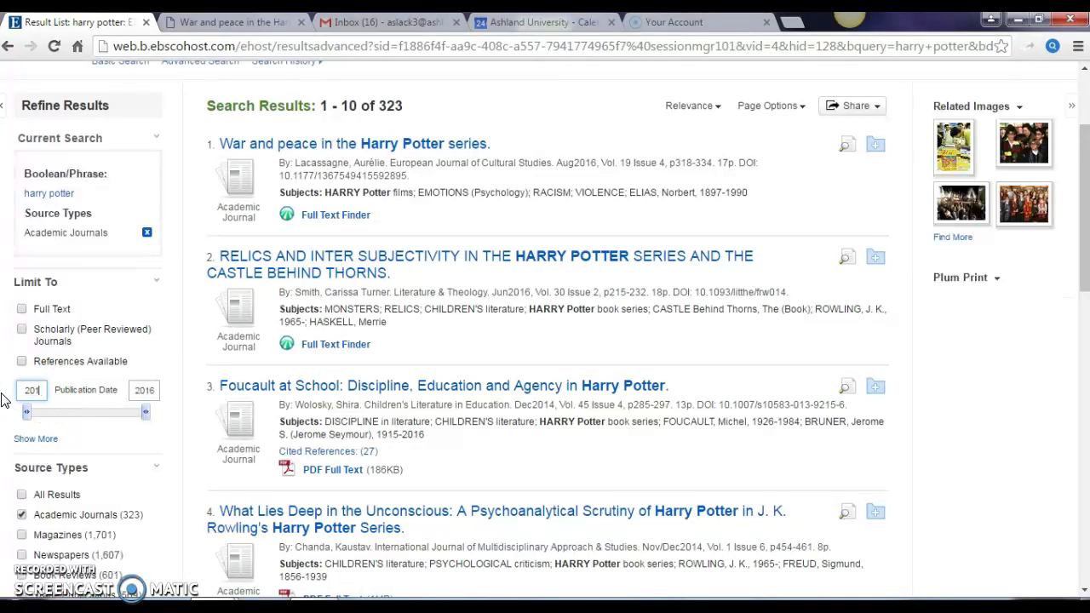
{"action": "type", "text": "2014"}
{"action": "key", "text": "Return"}
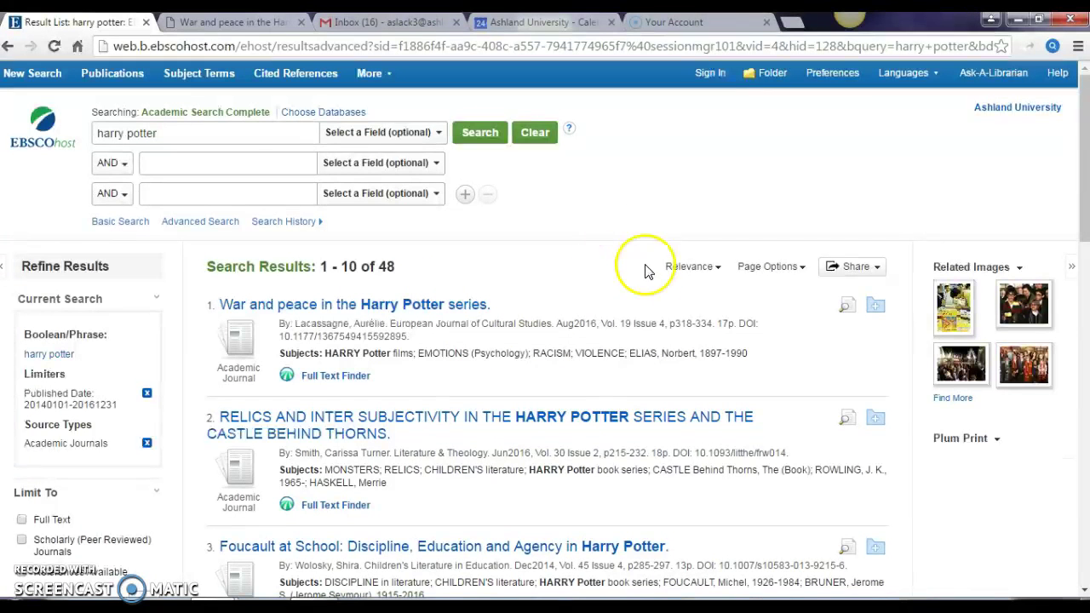
{"action": "scroll", "coordinate": [554, 215], "scroll_direction": "down", "scroll_amount": 1}
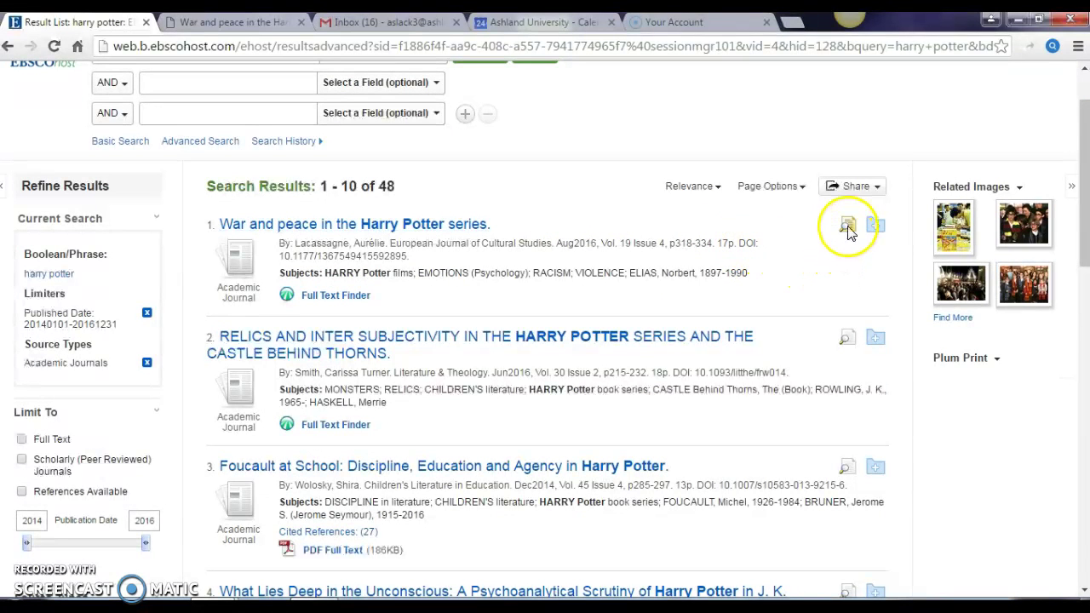
{"action": "mouse_move", "coordinate": [848, 228]}
{"action": "scroll", "coordinate": [712, 218], "scroll_direction": "down", "scroll_amount": 2}
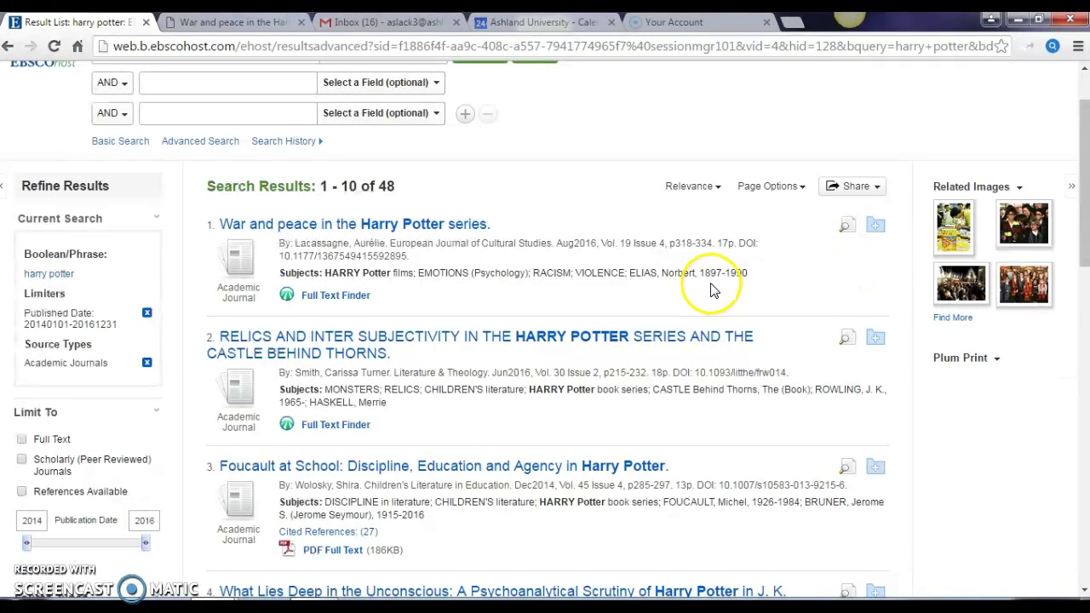
{"action": "scroll", "coordinate": [713, 290], "scroll_direction": "down", "scroll_amount": 2}
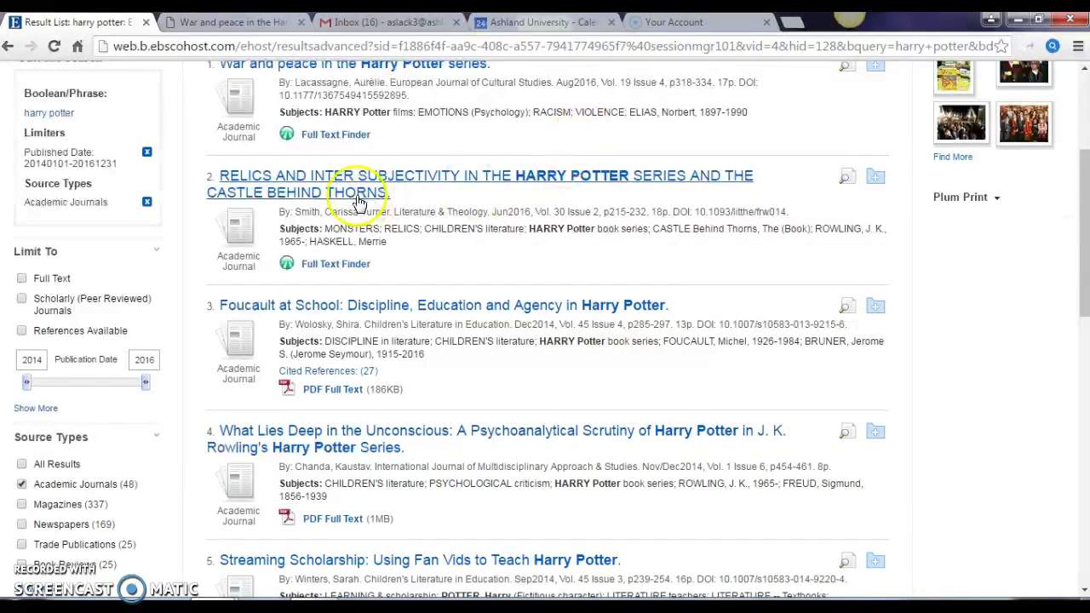
{"action": "left_click_drag", "start_coordinate": [390, 136], "coordinate": [305, 141]}
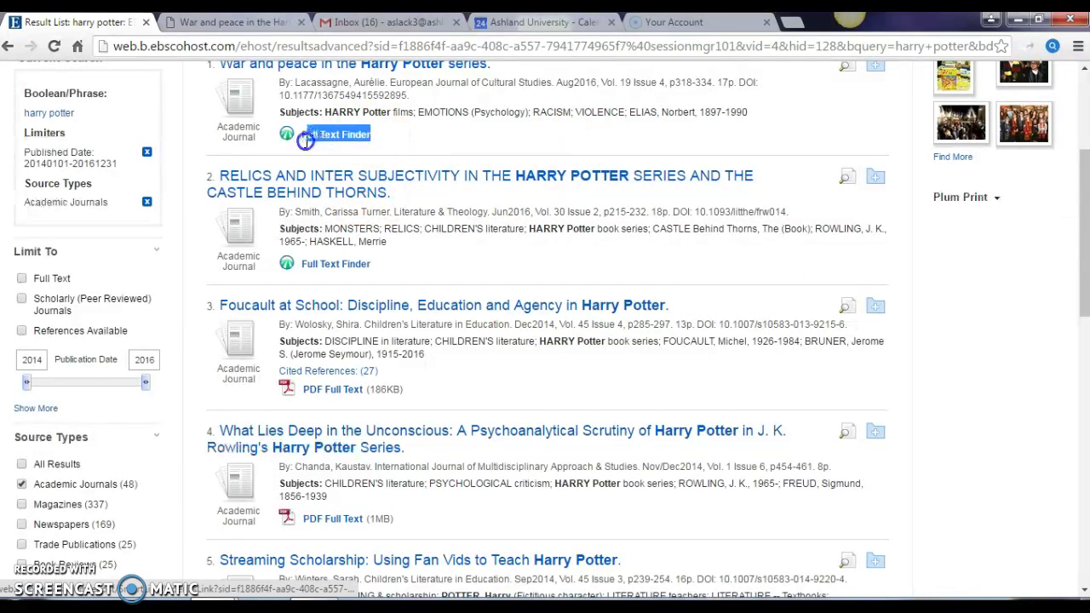
{"action": "left_click", "coordinate": [465, 128]}
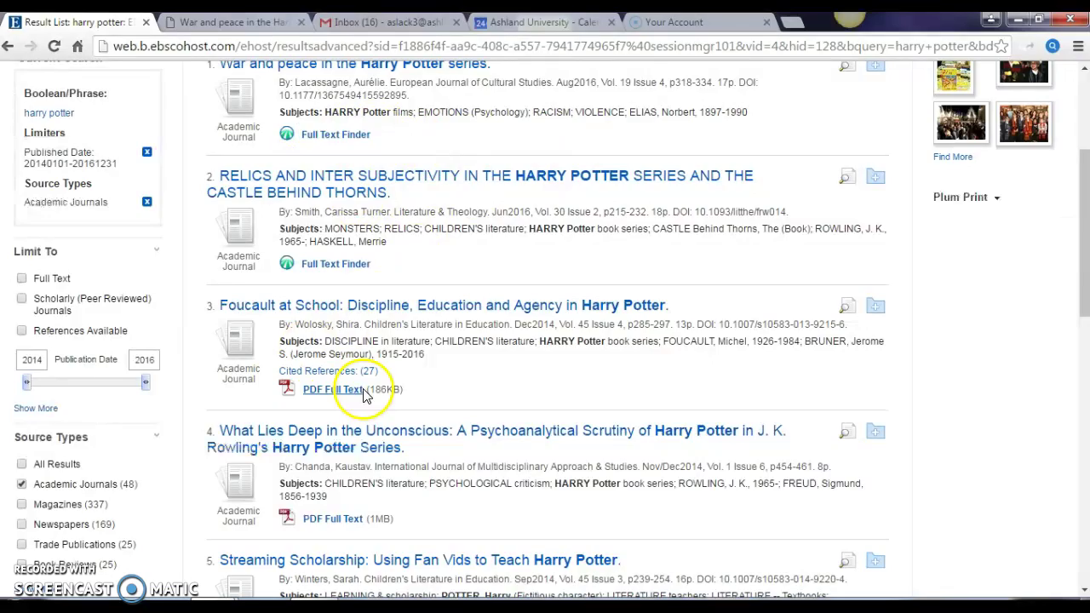
{"action": "scroll", "coordinate": [433, 377], "scroll_direction": "down", "scroll_amount": 3}
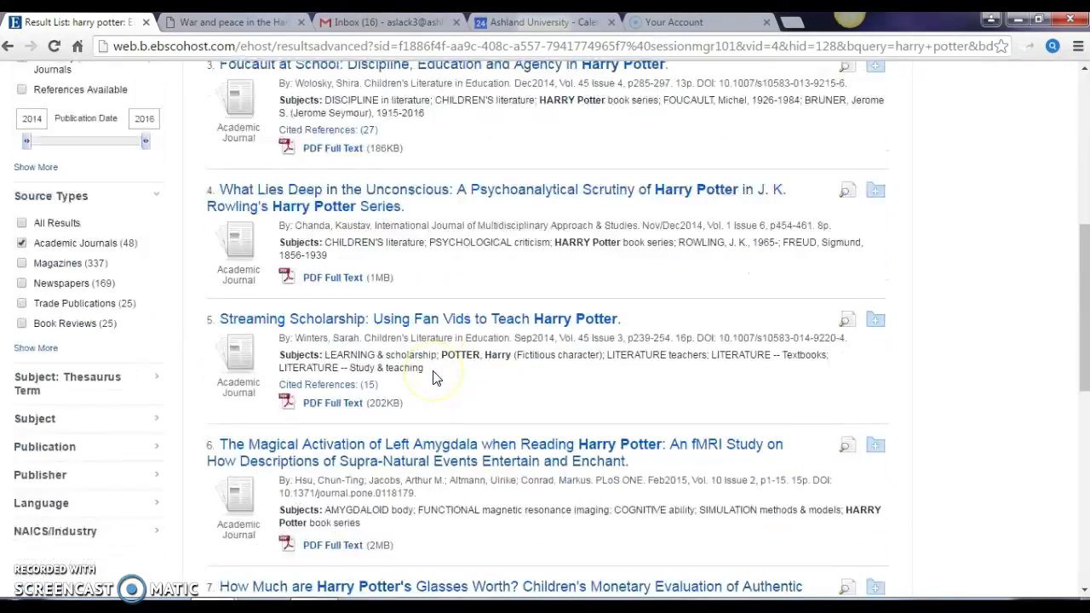
{"action": "scroll", "coordinate": [433, 378], "scroll_direction": "down", "scroll_amount": 5}
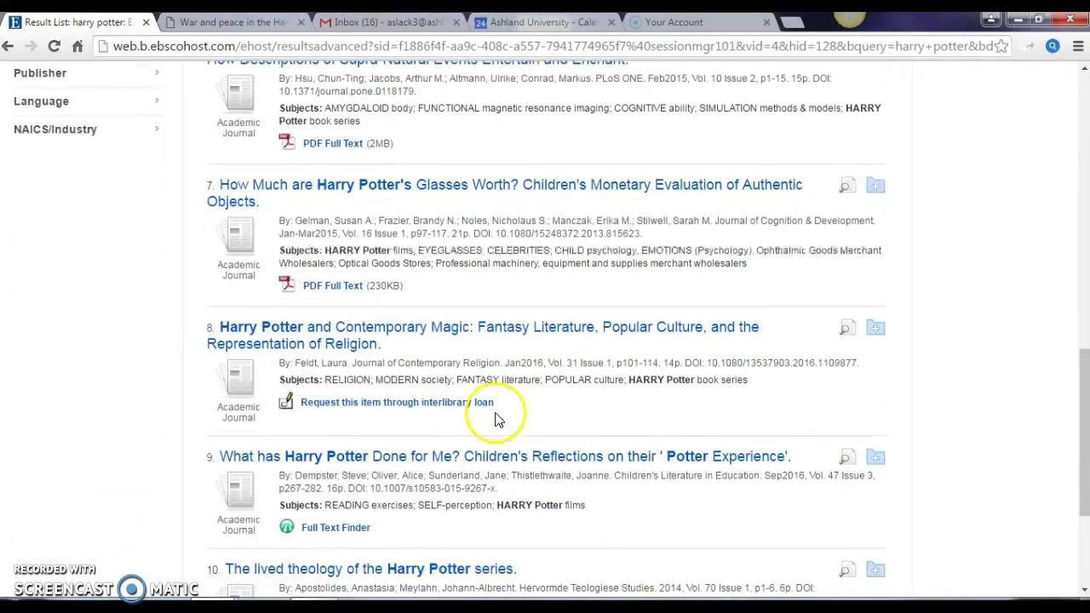
{"action": "left_click_drag", "start_coordinate": [495, 403], "coordinate": [300, 406]}
{"action": "scroll", "coordinate": [592, 404], "scroll_direction": "up", "scroll_amount": 1}
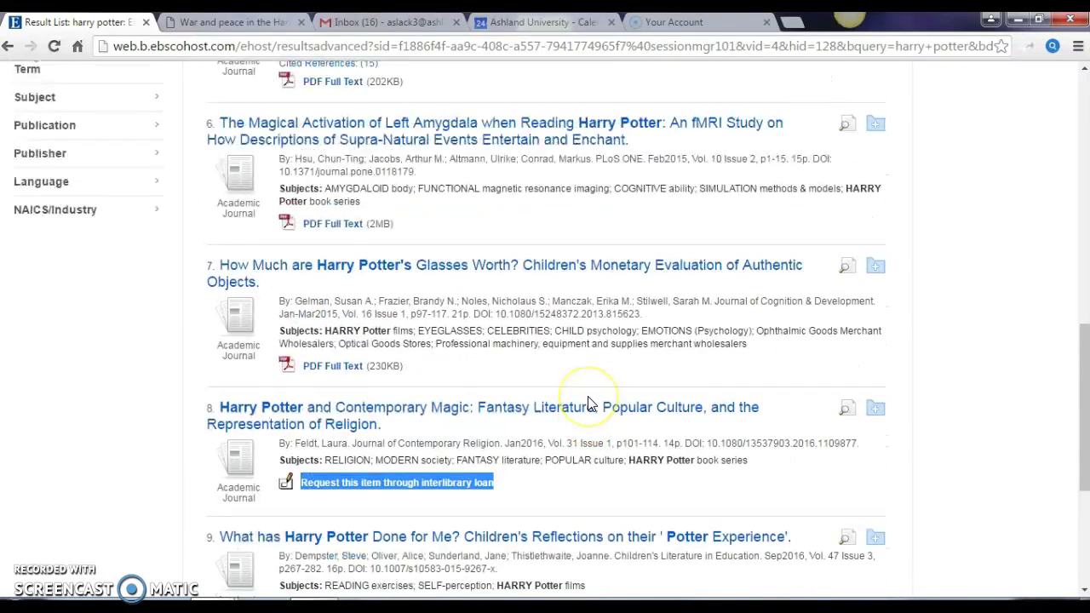
{"action": "scroll", "coordinate": [528, 340], "scroll_direction": "down", "scroll_amount": 1}
{"action": "left_click", "coordinate": [449, 290]}
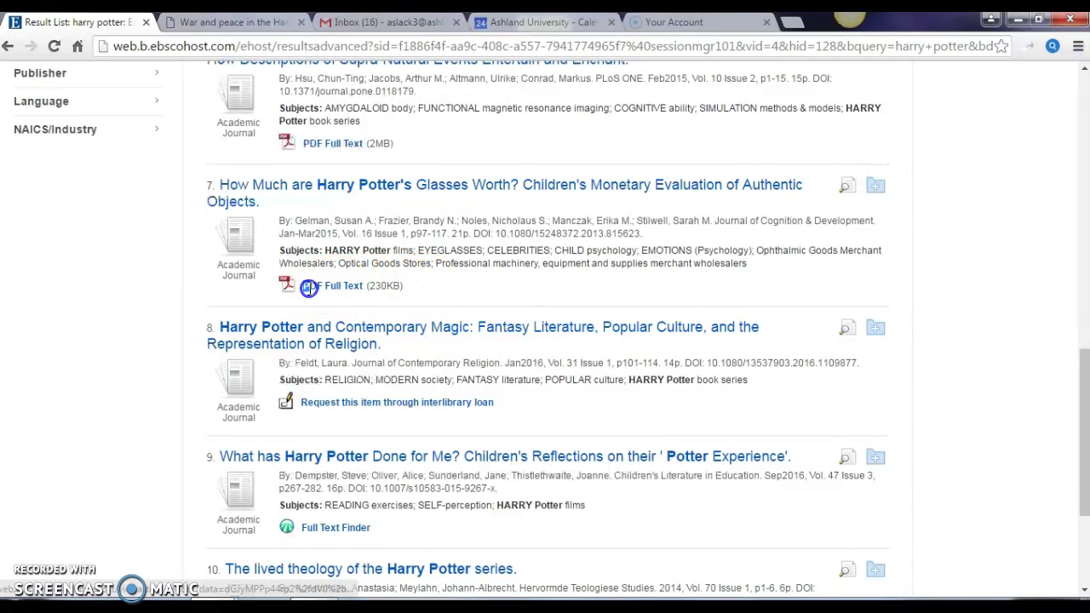
{"action": "left_click_drag", "start_coordinate": [304, 285], "coordinate": [446, 287]}
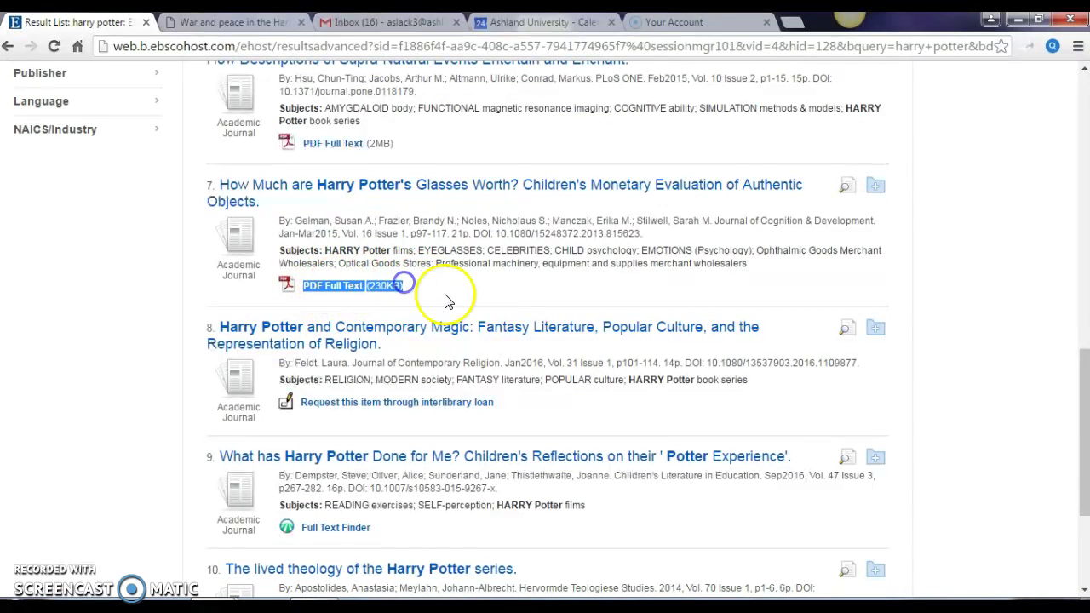
{"action": "left_click", "coordinate": [328, 300]}
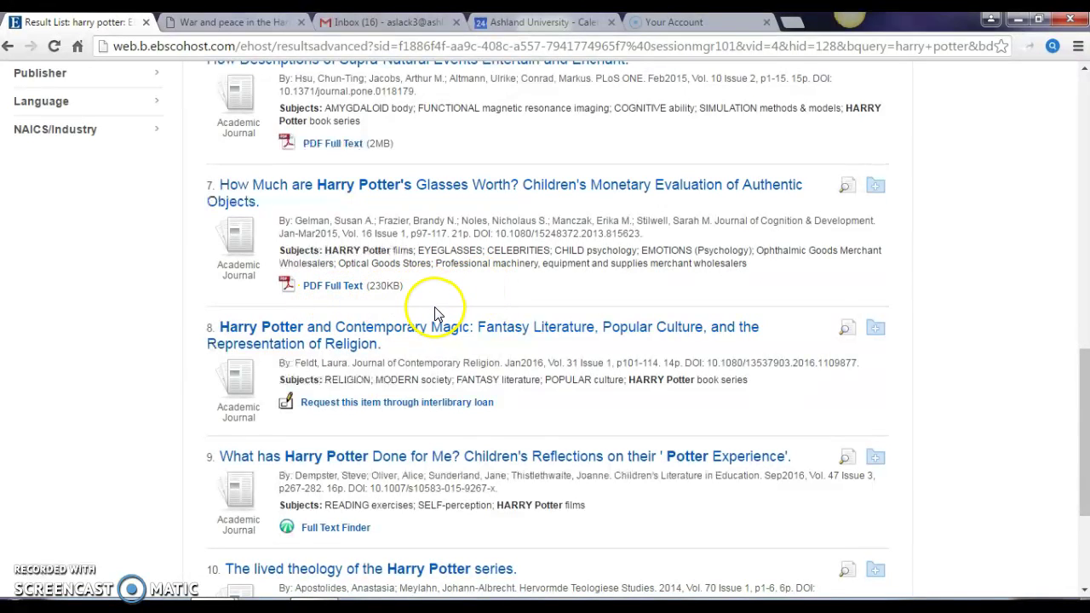
{"action": "scroll", "coordinate": [494, 418], "scroll_direction": "down", "scroll_amount": 1}
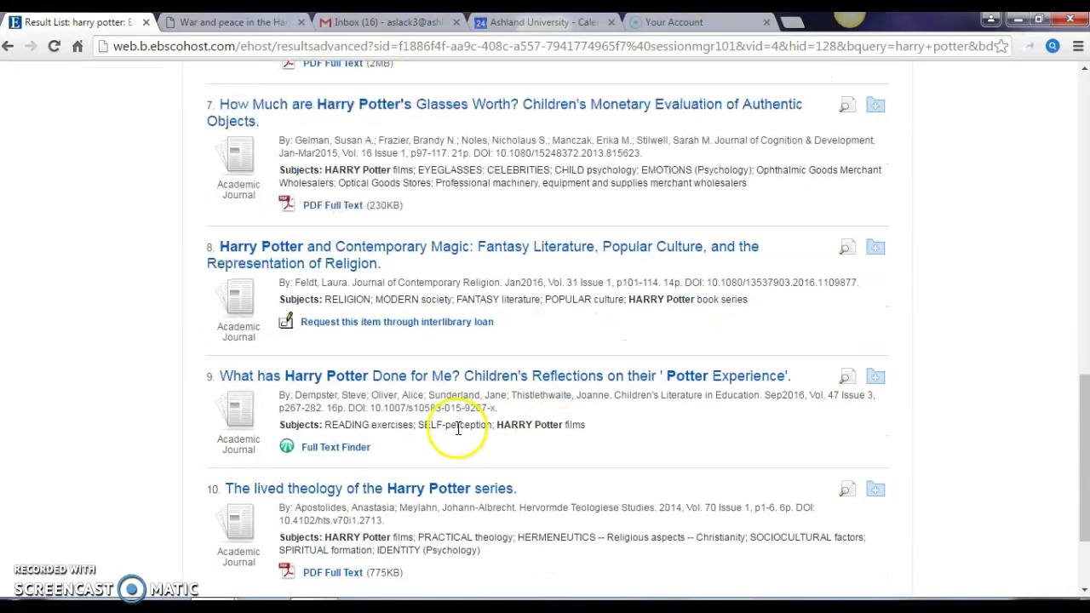
{"action": "scroll", "coordinate": [467, 392], "scroll_direction": "up", "scroll_amount": 7}
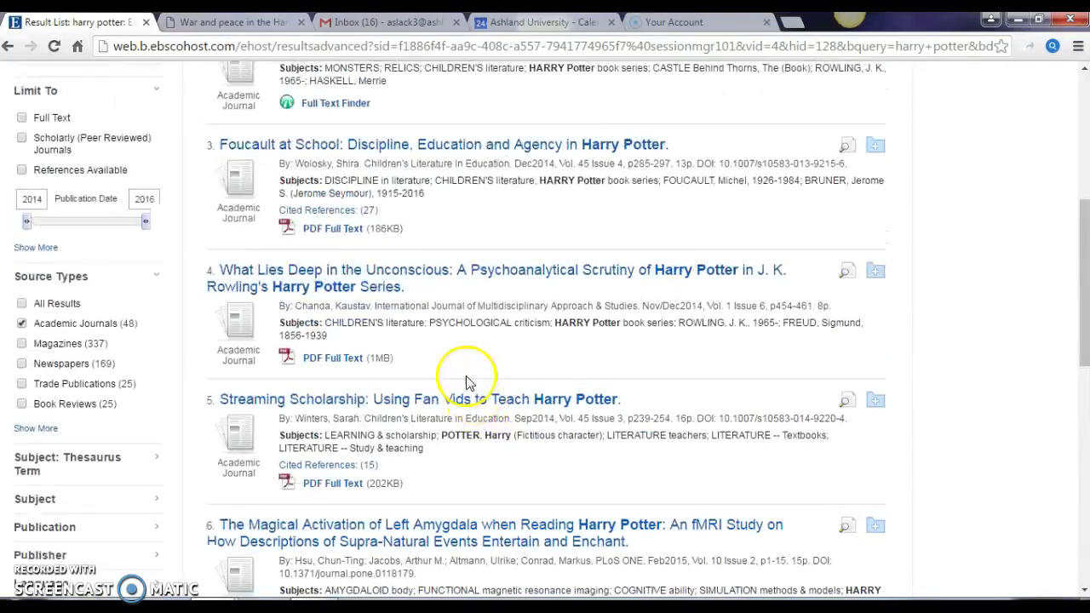
{"action": "scroll", "coordinate": [467, 383], "scroll_direction": "up", "scroll_amount": 3}
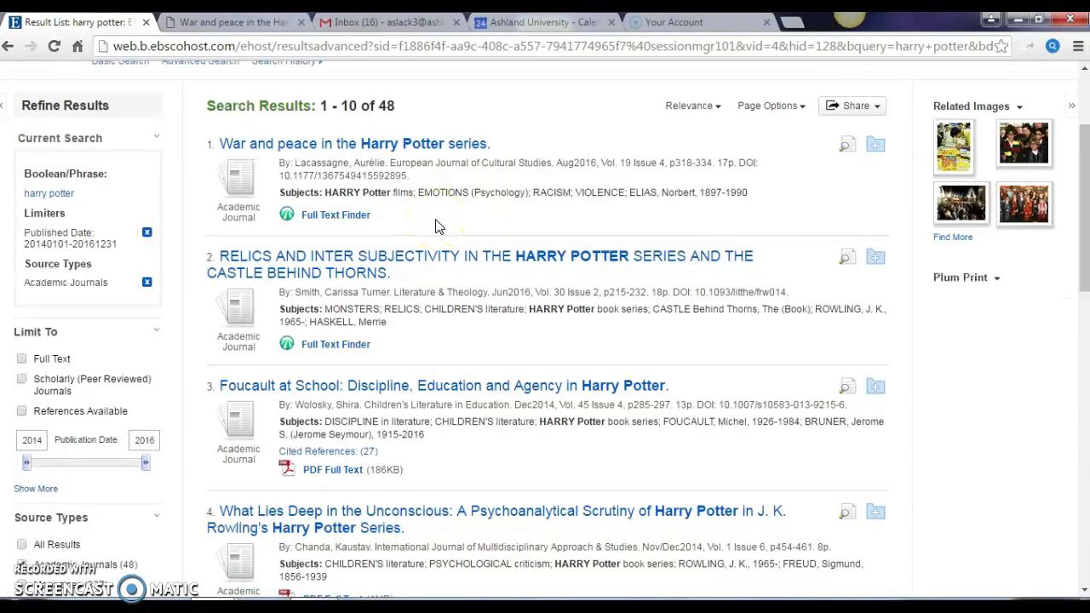
Step: Open the 'War and peace in the Harry Potter series' PDF through OhioLINK, then return to results
{"action": "left_click", "coordinate": [321, 217]}
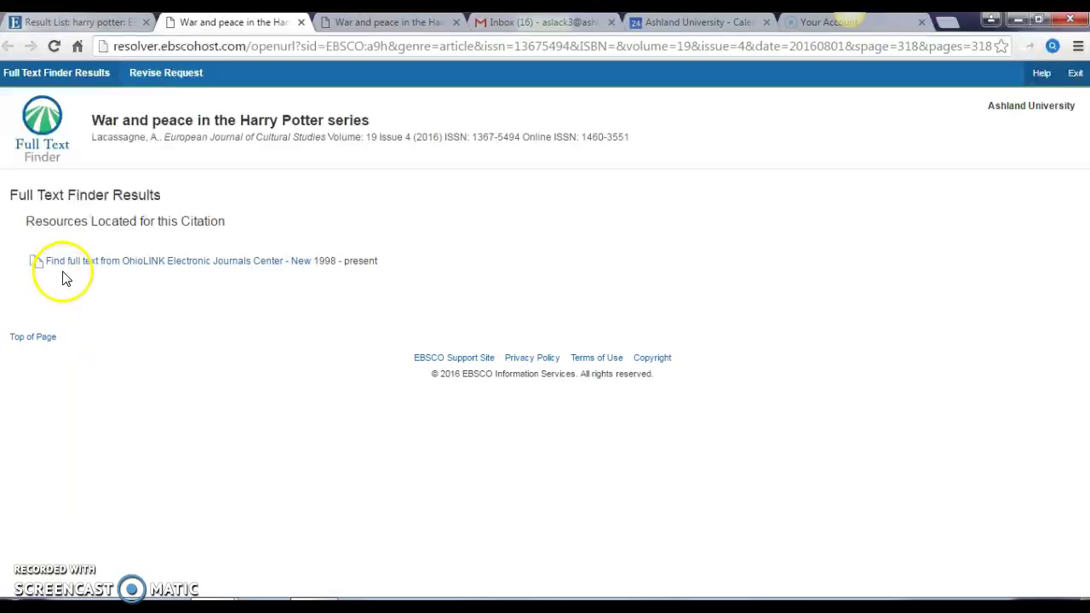
{"action": "left_click", "coordinate": [136, 267]}
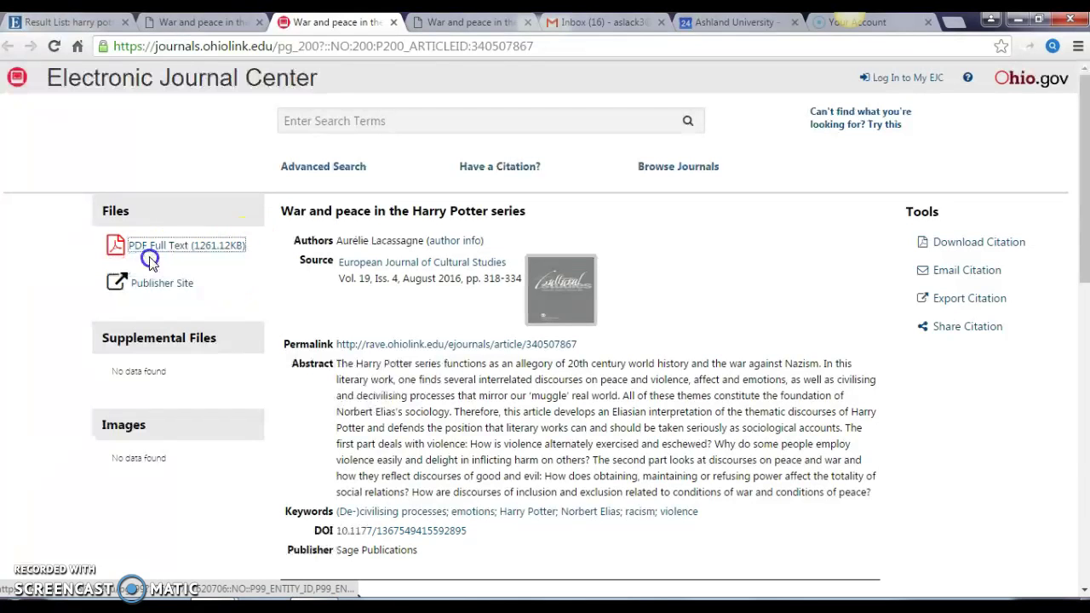
{"action": "left_click", "coordinate": [155, 250]}
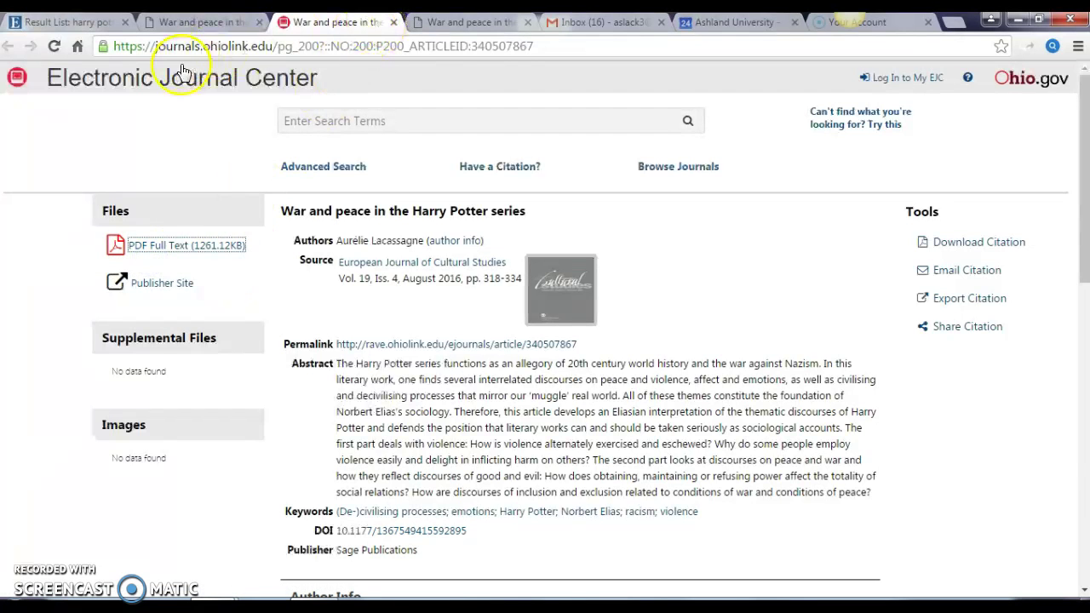
{"action": "left_click", "coordinate": [62, 24]}
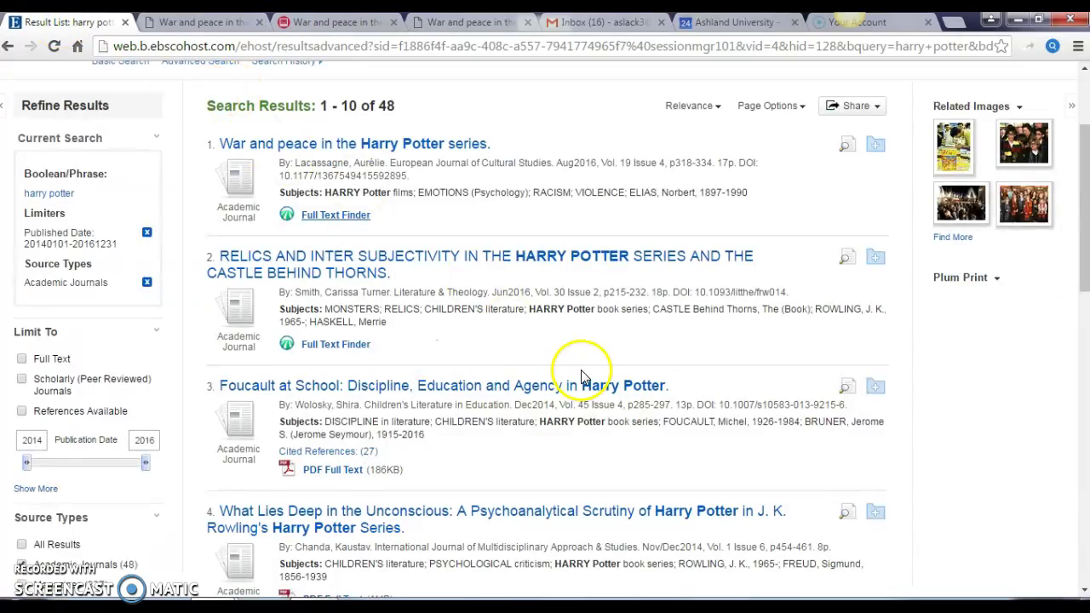
{"action": "scroll", "coordinate": [556, 358], "scroll_direction": "down", "scroll_amount": 6}
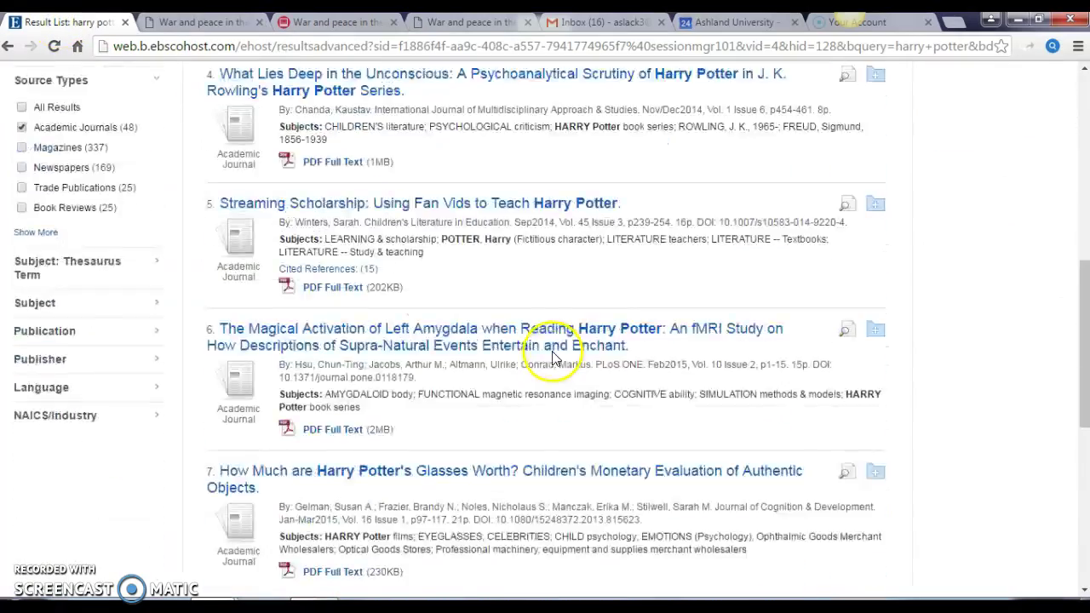
{"action": "scroll", "coordinate": [555, 358], "scroll_direction": "down", "scroll_amount": 3}
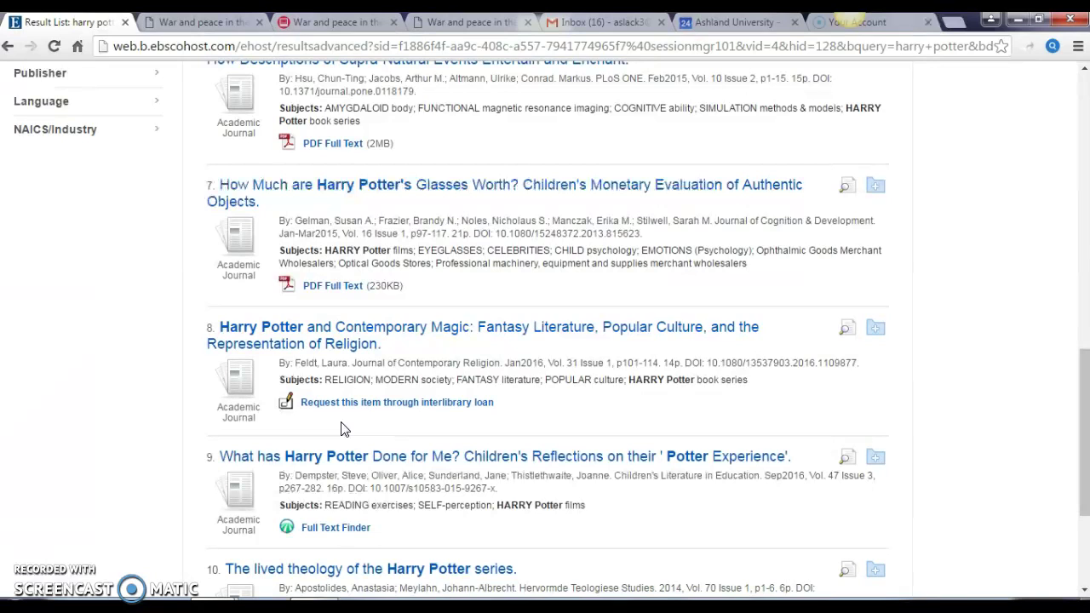
{"action": "left_click", "coordinate": [360, 405]}
Step: Open the interlibrary loan form for 'Harry Potter and Contemporary Magic', then return to the results
{"action": "left_click", "coordinate": [428, 403]}
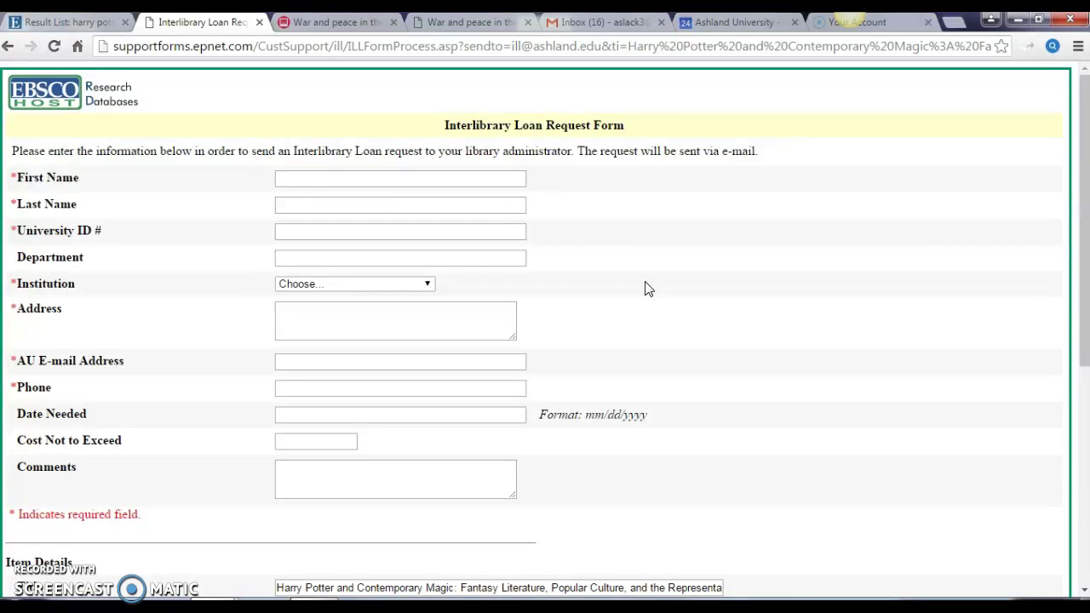
{"action": "scroll", "coordinate": [596, 292], "scroll_direction": "down", "scroll_amount": 1}
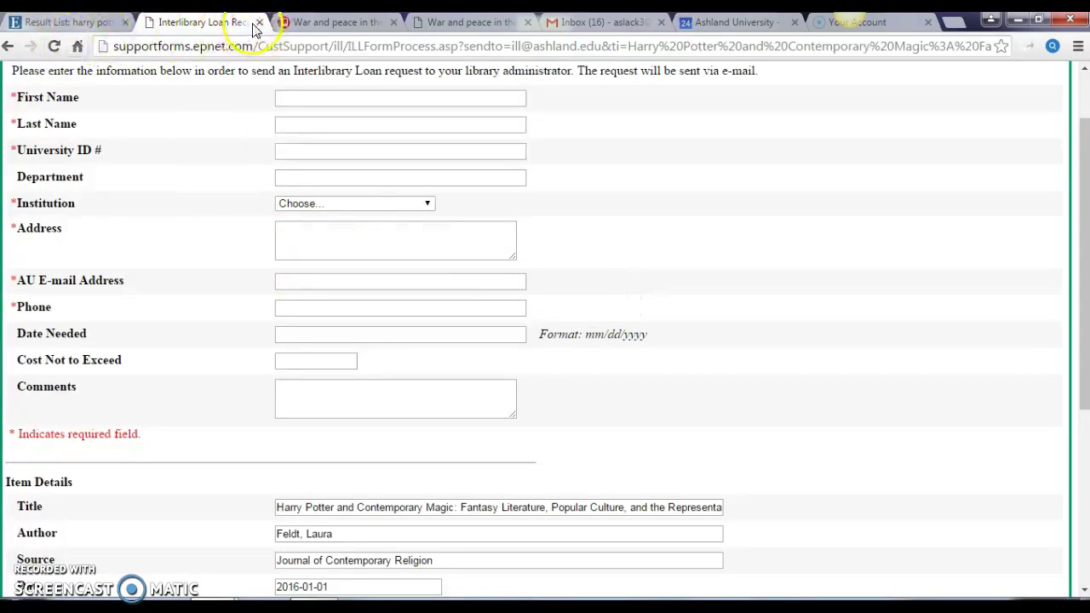
{"action": "left_click", "coordinate": [100, 22]}
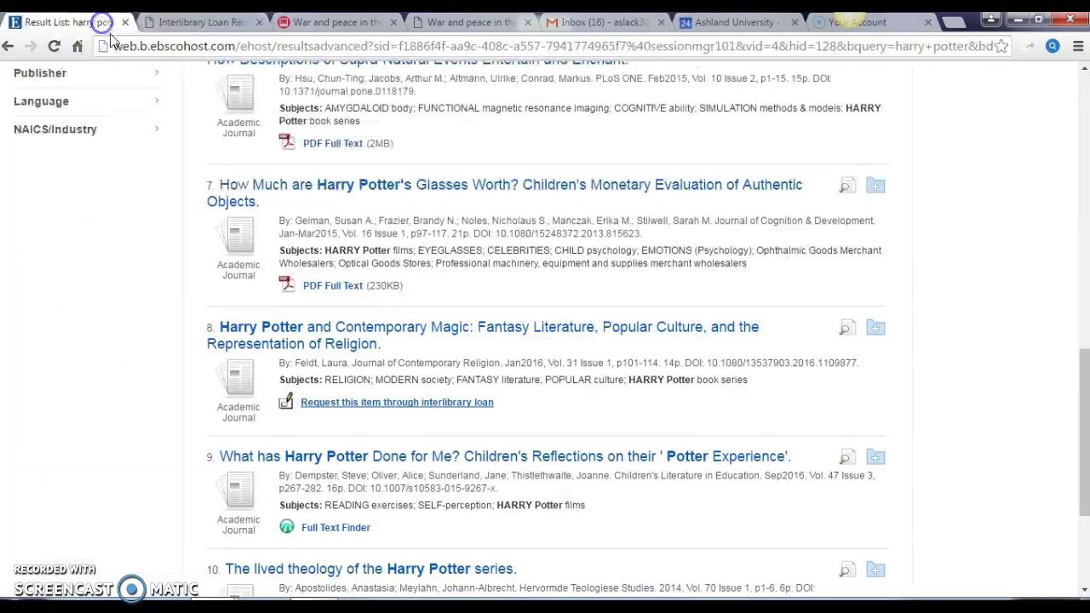
{"action": "scroll", "coordinate": [443, 289], "scroll_direction": "up", "scroll_amount": 5}
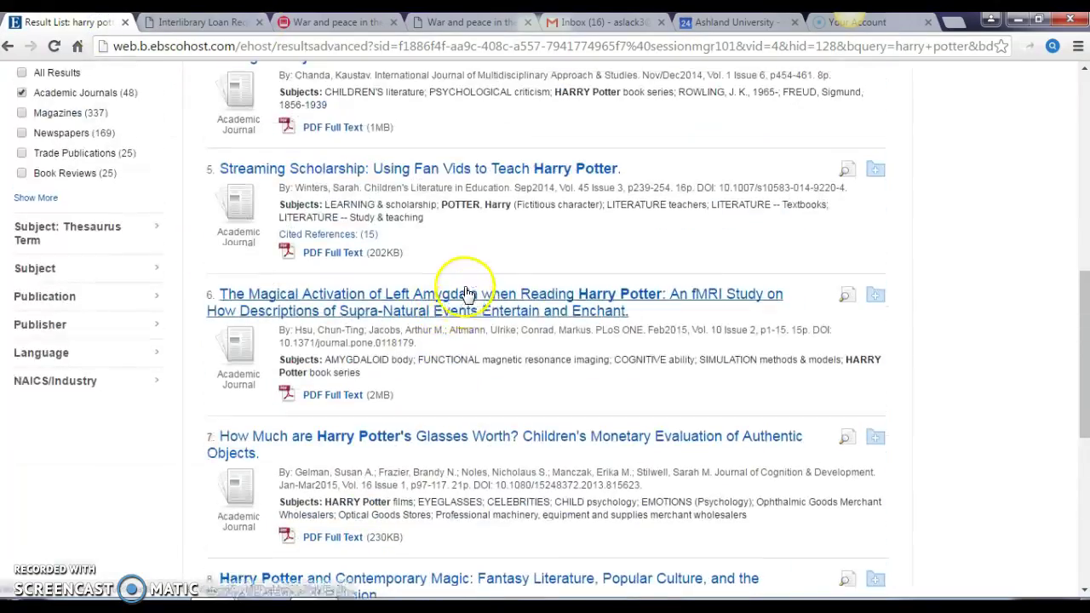
{"action": "scroll", "coordinate": [528, 255], "scroll_direction": "up", "scroll_amount": 6}
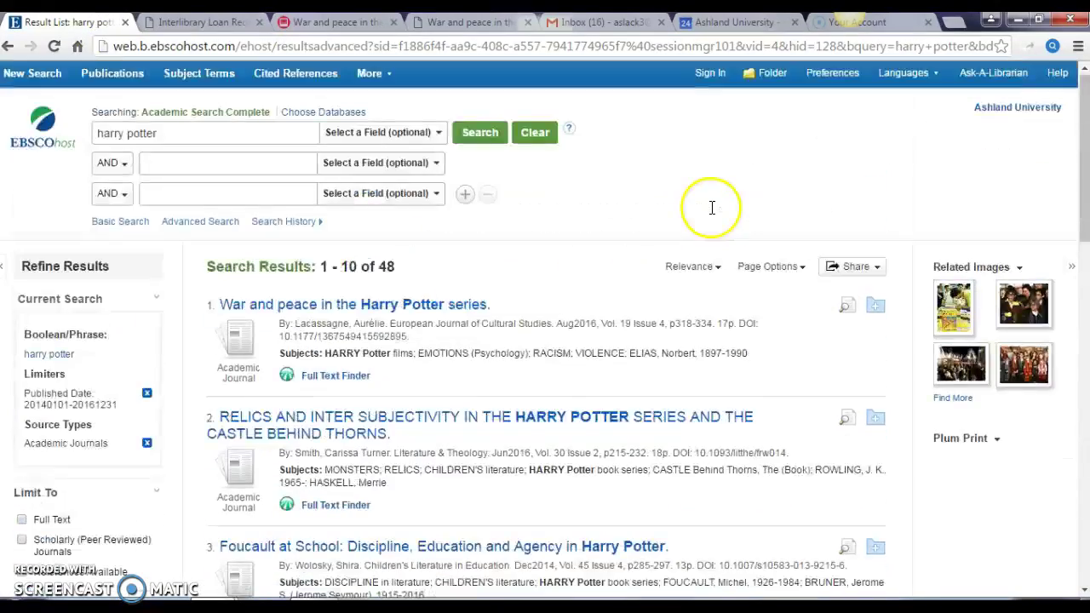
{"action": "scroll", "coordinate": [594, 241], "scroll_direction": "down", "scroll_amount": 2}
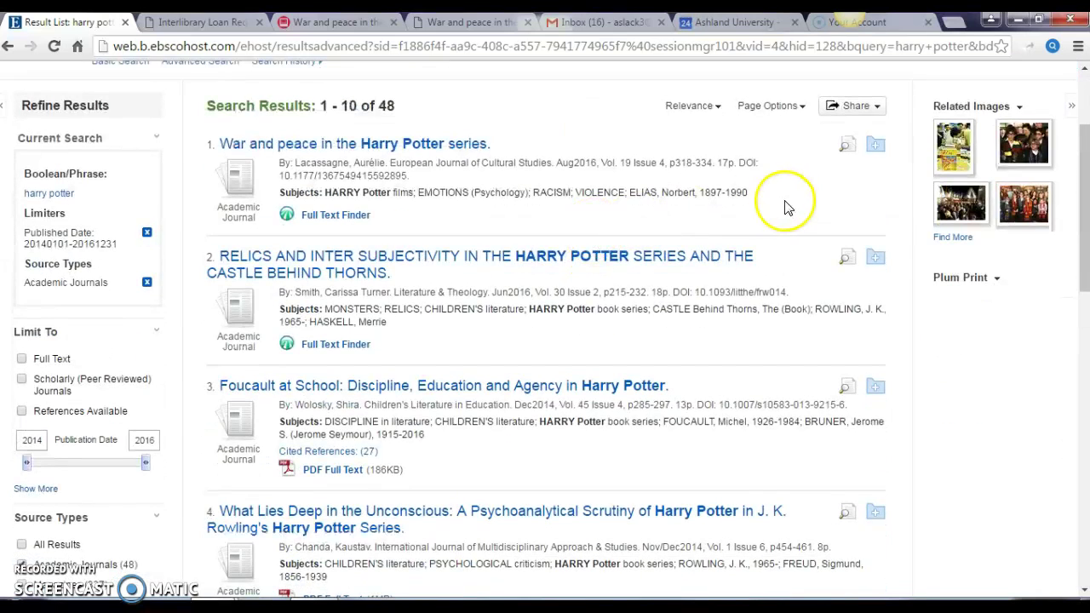
{"action": "left_click", "coordinate": [772, 219]}
Step: Add the 'War and peace' and 'Foucault at School' articles to the folder
{"action": "left_click", "coordinate": [879, 150]}
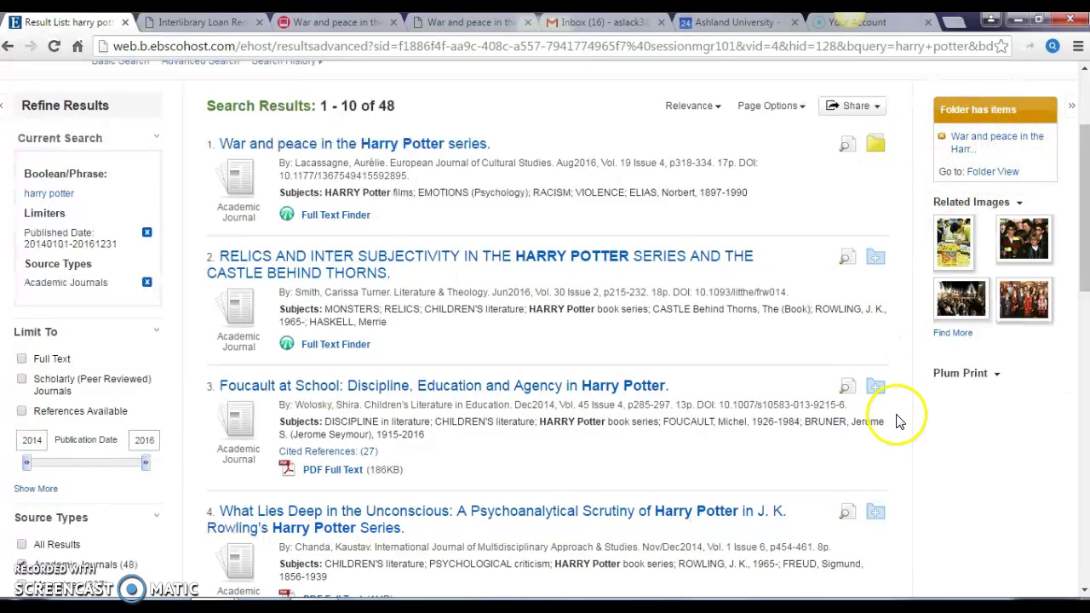
{"action": "left_click", "coordinate": [883, 394]}
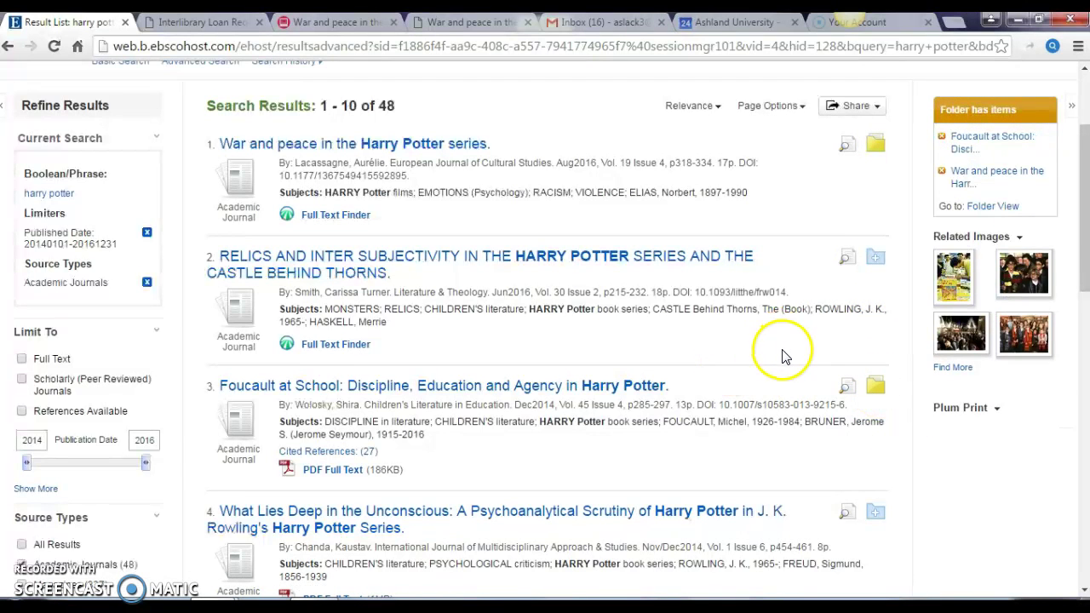
{"action": "scroll", "coordinate": [773, 358], "scroll_direction": "down", "scroll_amount": 1}
{"action": "scroll", "coordinate": [780, 347], "scroll_direction": "up", "scroll_amount": 1}
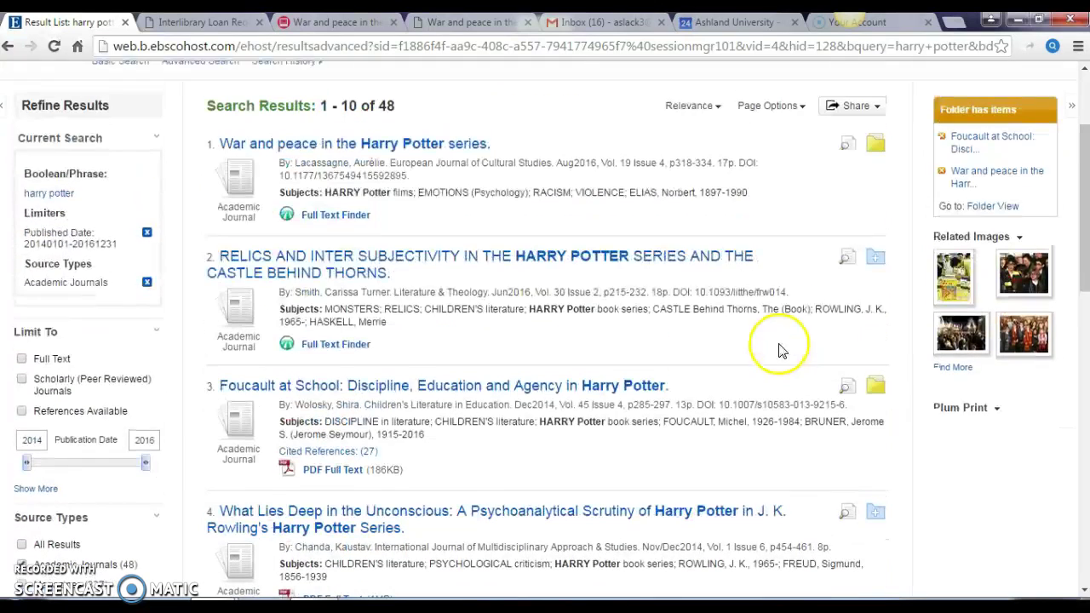
Step: Select both saved articles in Folder View and send them to E-mail Manager
{"action": "left_click", "coordinate": [991, 207]}
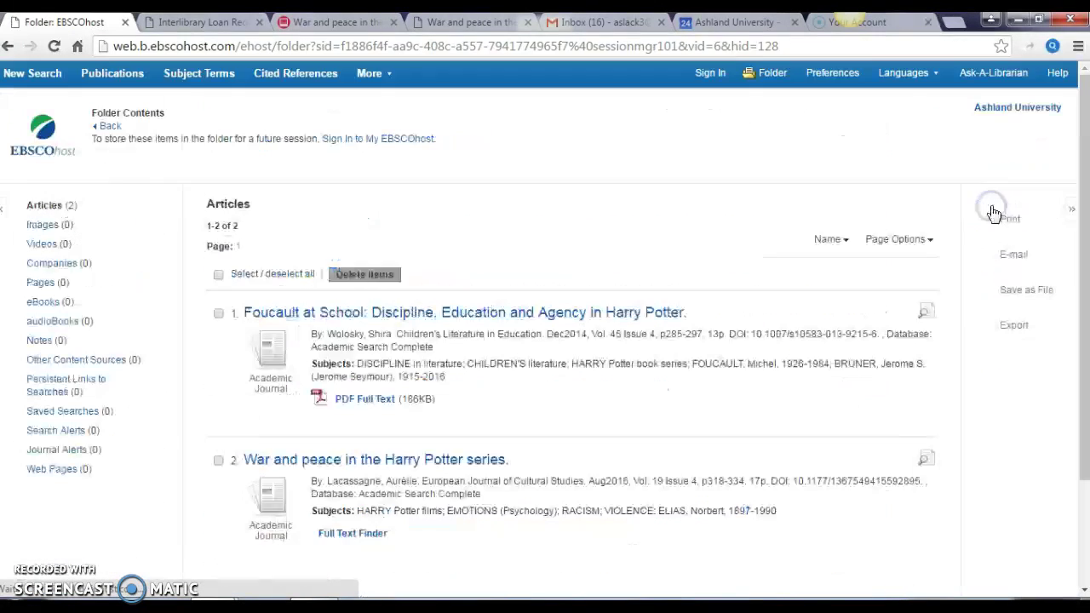
{"action": "left_click", "coordinate": [218, 275]}
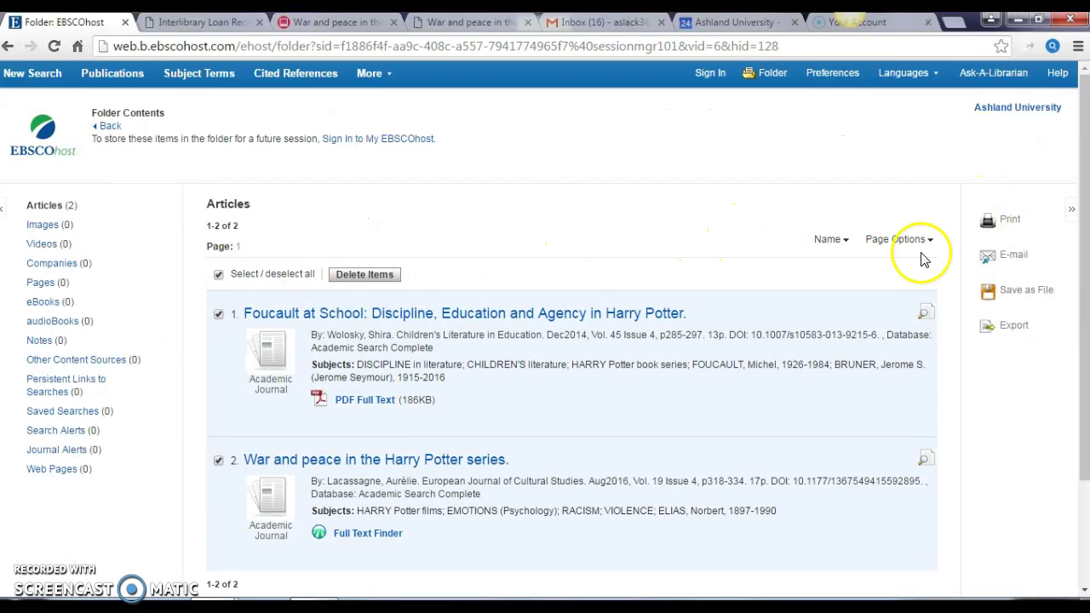
{"action": "left_click", "coordinate": [1014, 258]}
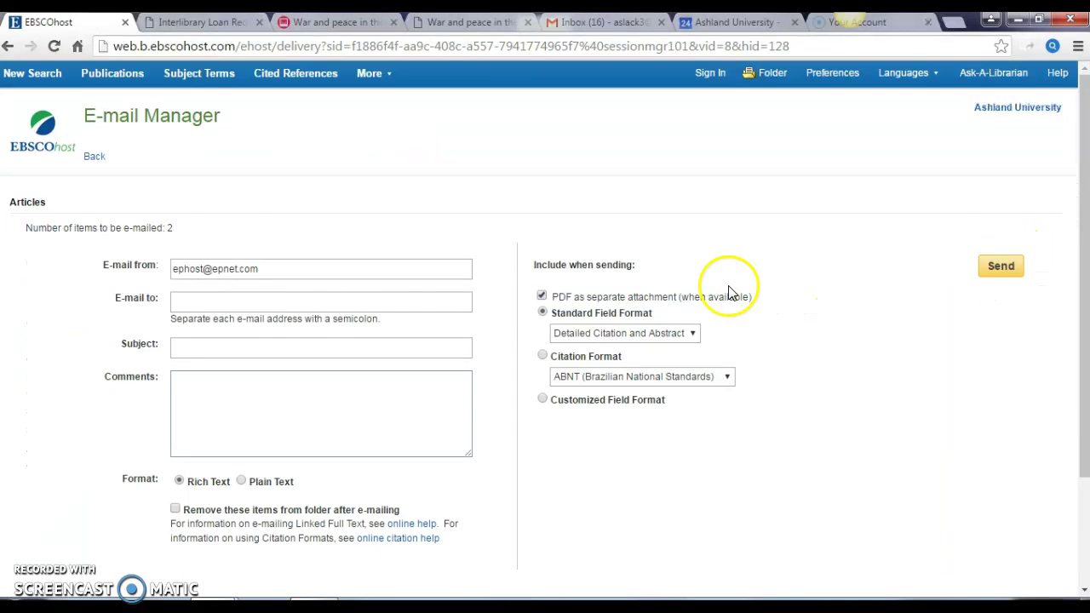
{"action": "left_click", "coordinate": [311, 304]}
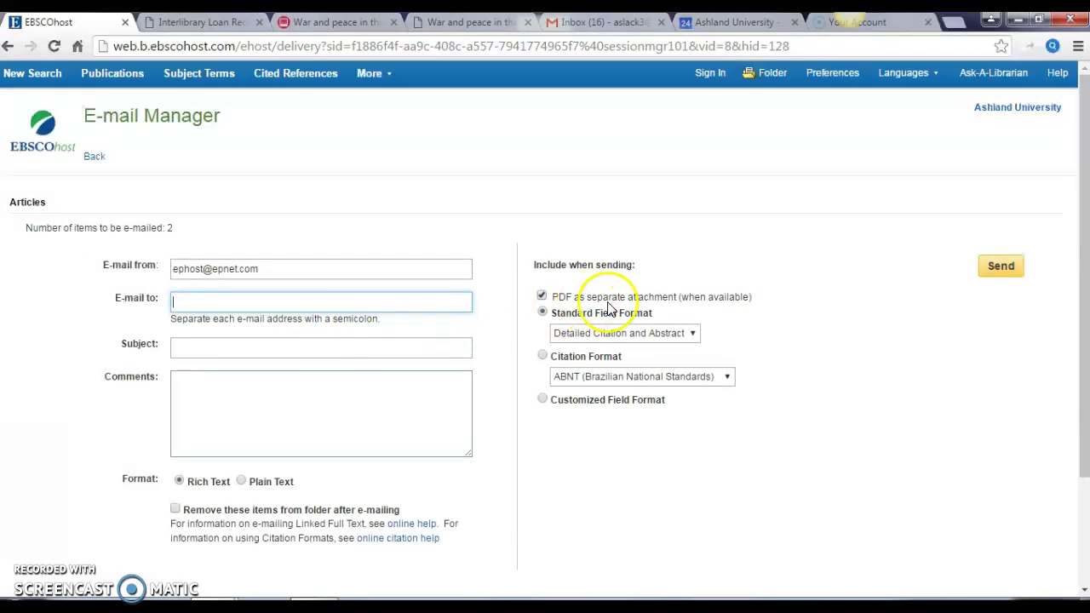